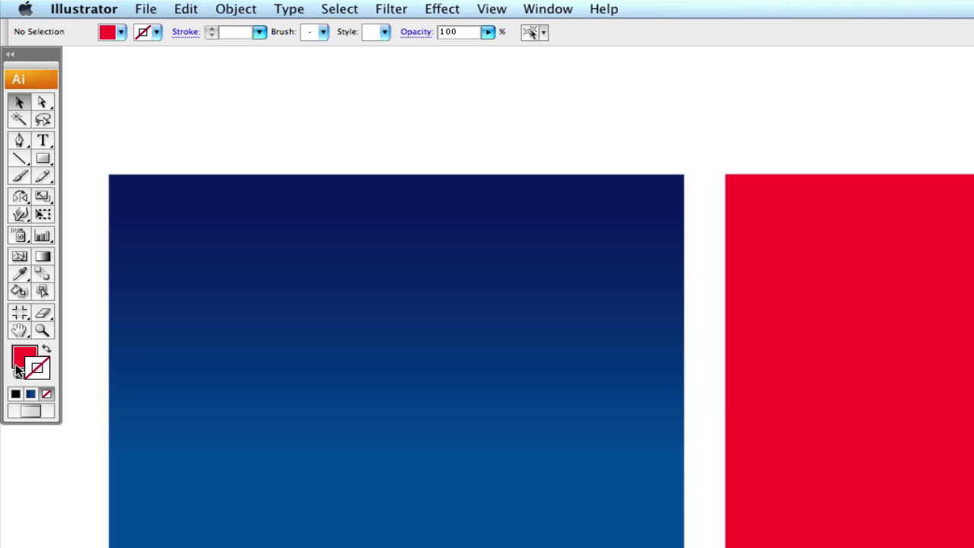
Draw a practice square over both squares and reset it to default white fill, black stroke.
left_click(17, 369)
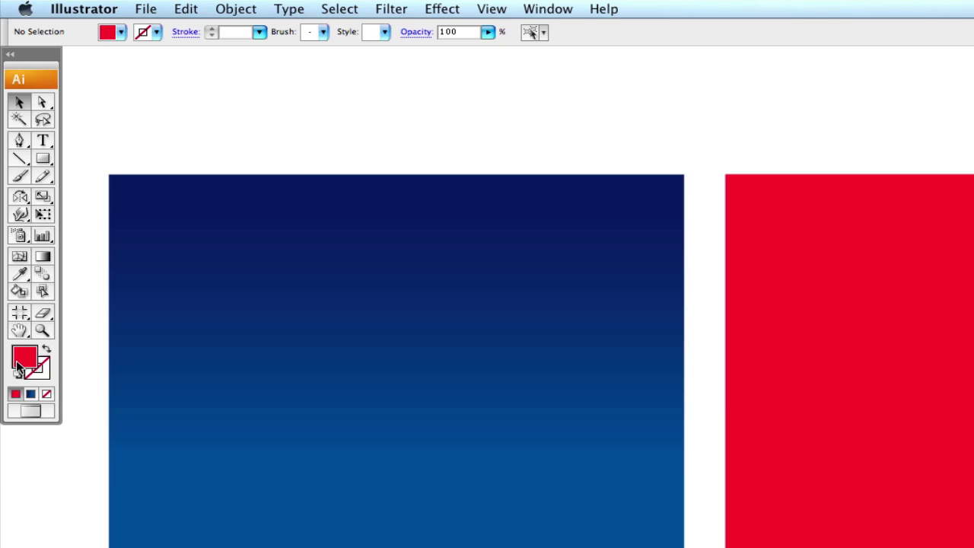
left_click(39, 373)
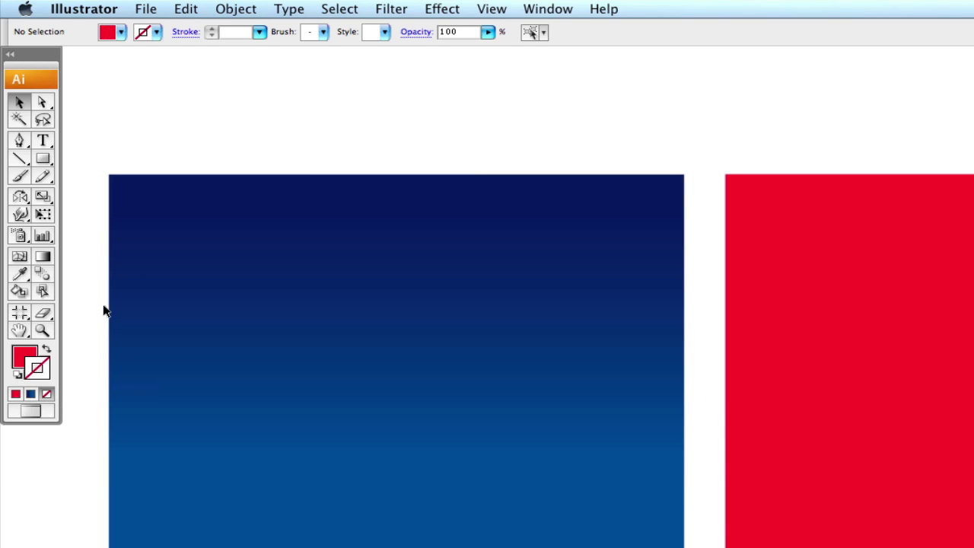
left_click(47, 158)
left_click_drag(539, 106, 866, 399)
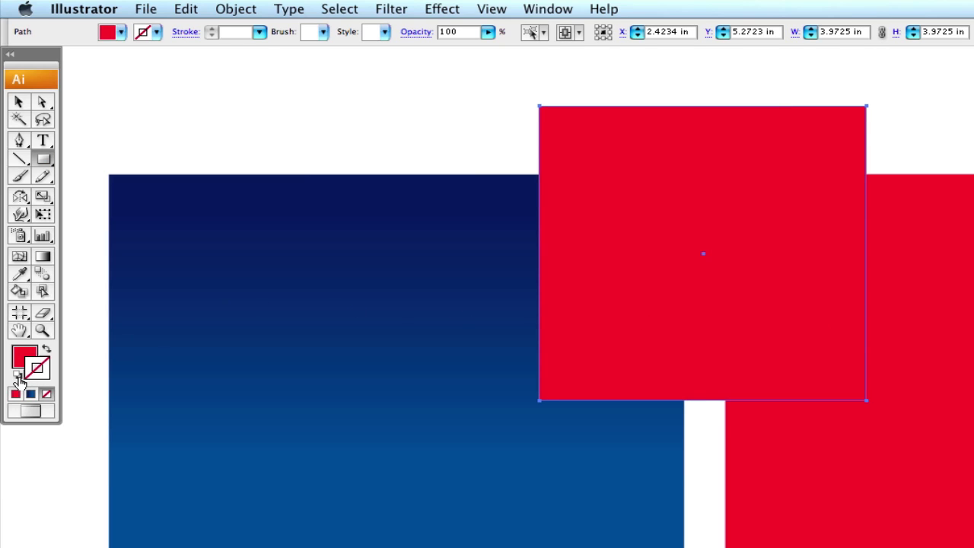
left_click(17, 378)
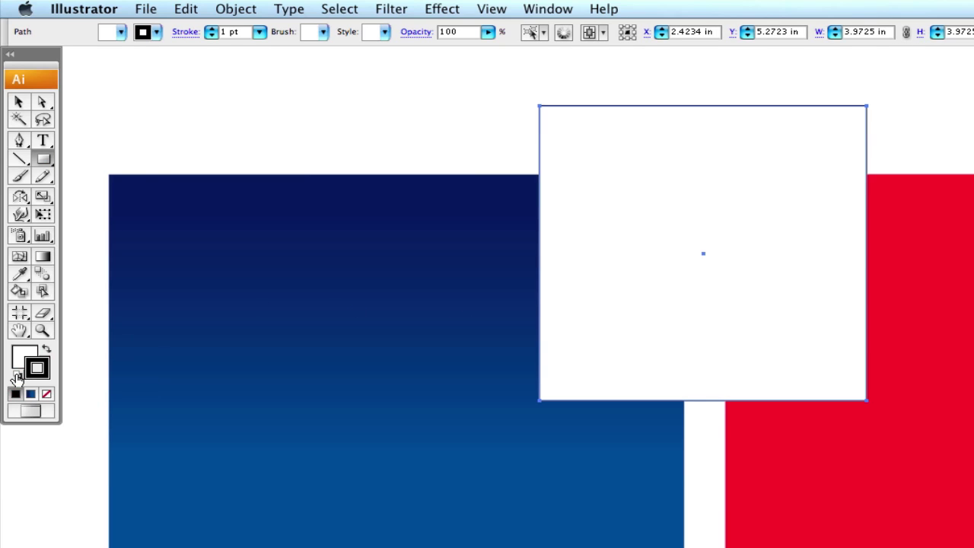
Reselect the white practice square and delete it.
left_click(19, 101)
left_click(425, 106)
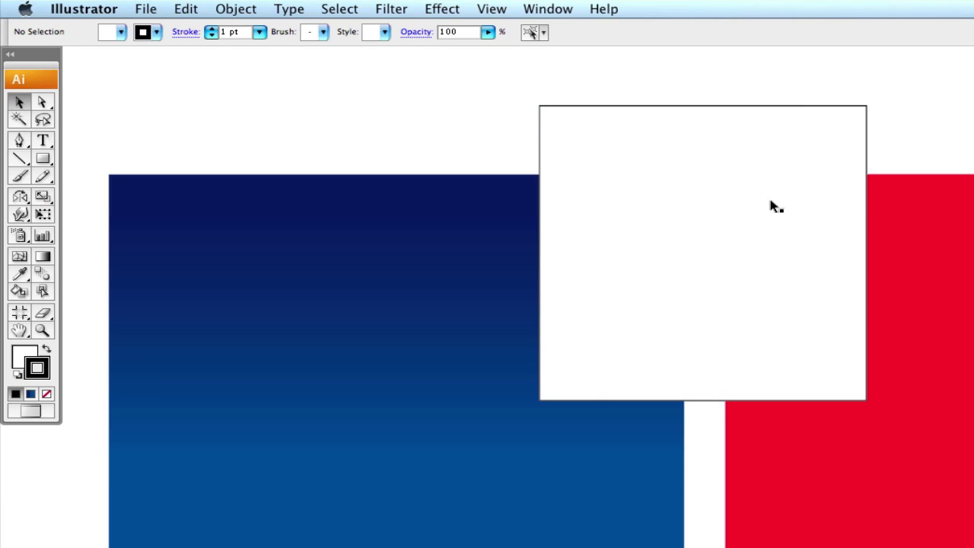
left_click(708, 208)
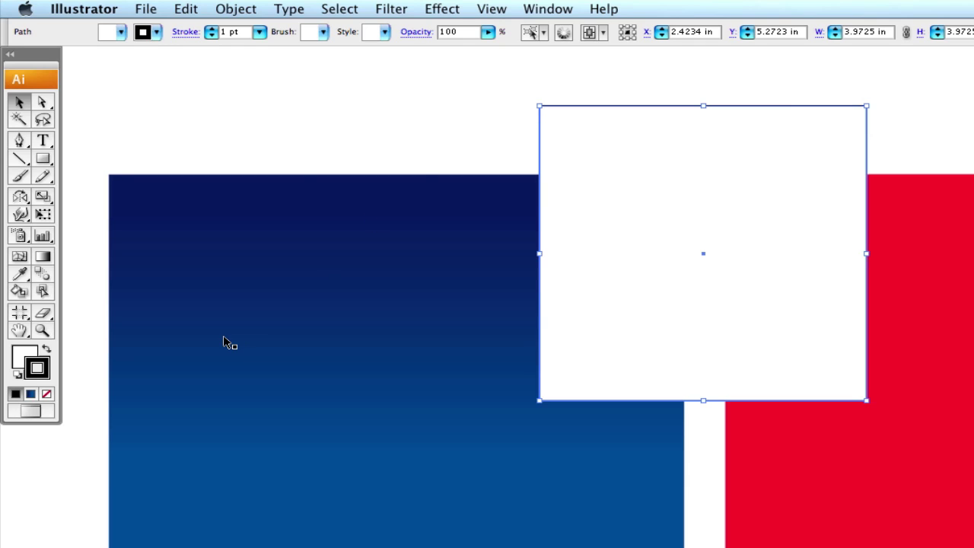
left_click(27, 352)
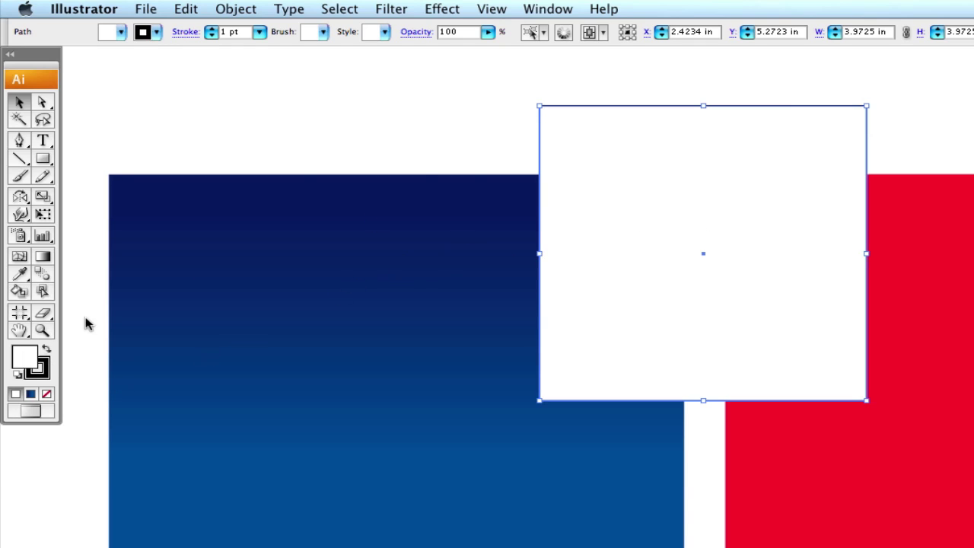
left_click(901, 96)
left_click(761, 147)
key("Delete")
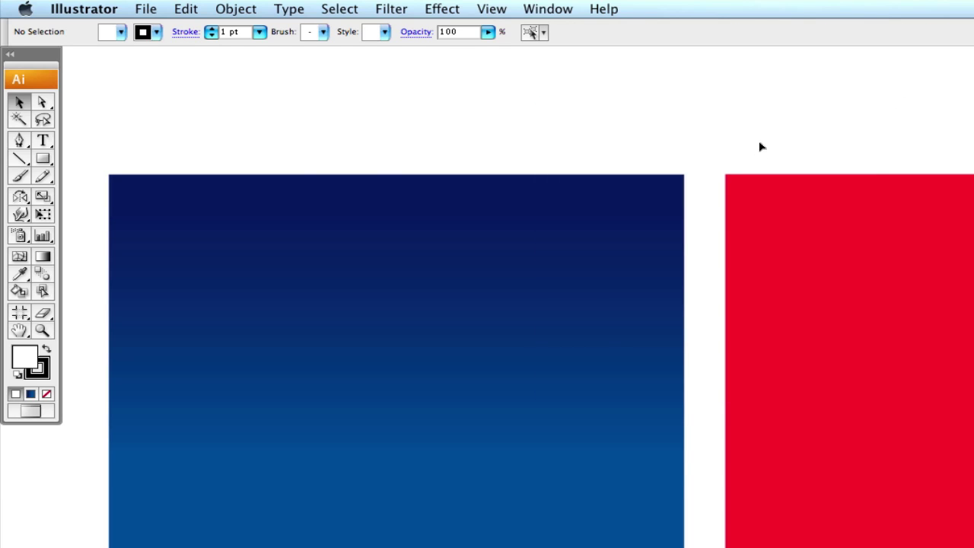
Pick violet in the fill Color Picker, then change the fill to yellow (0/0/100/0) from the spectrum.
left_click(49, 374)
key("x")
left_click(29, 358)
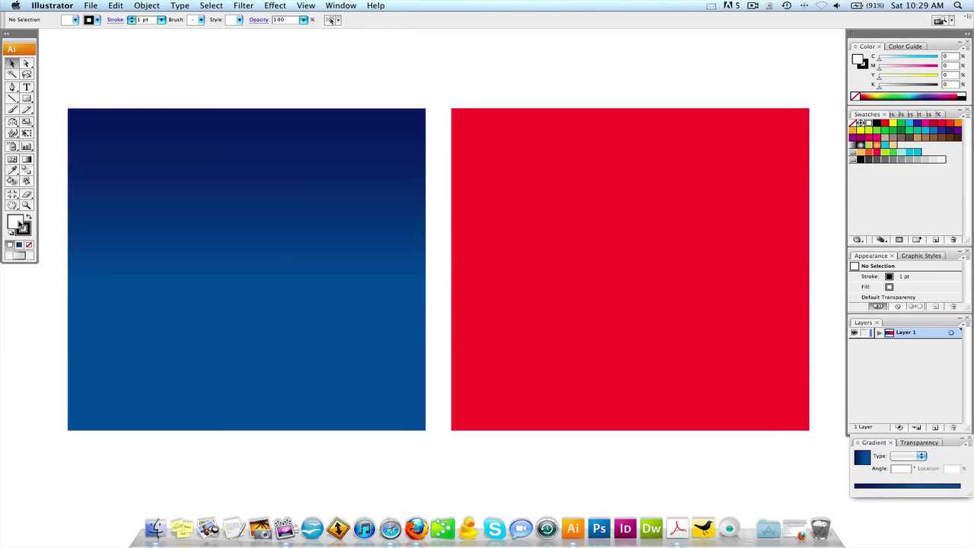
double_click(17, 222)
left_click_drag(460, 213, 406, 181)
left_click_drag(496, 222, 496, 190)
left_click(459, 183)
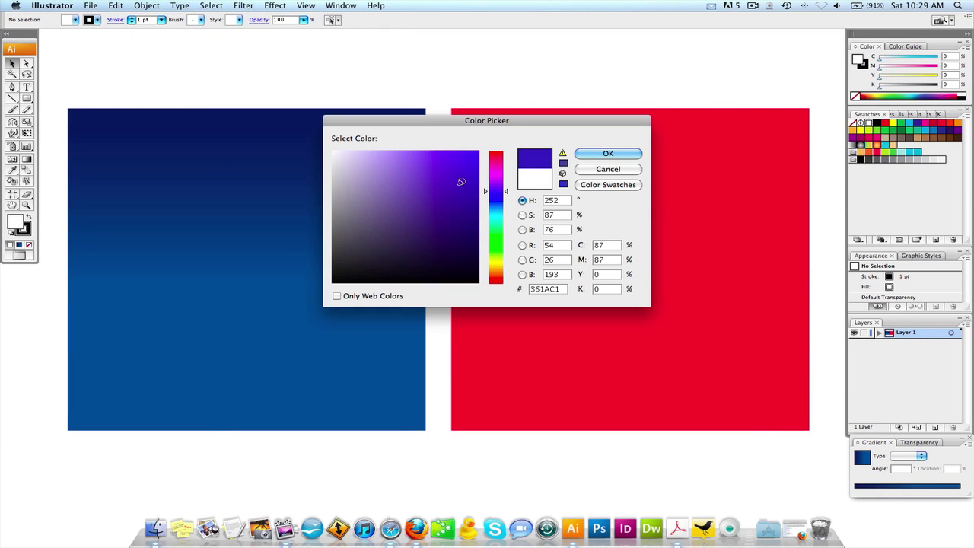
left_click(606, 155)
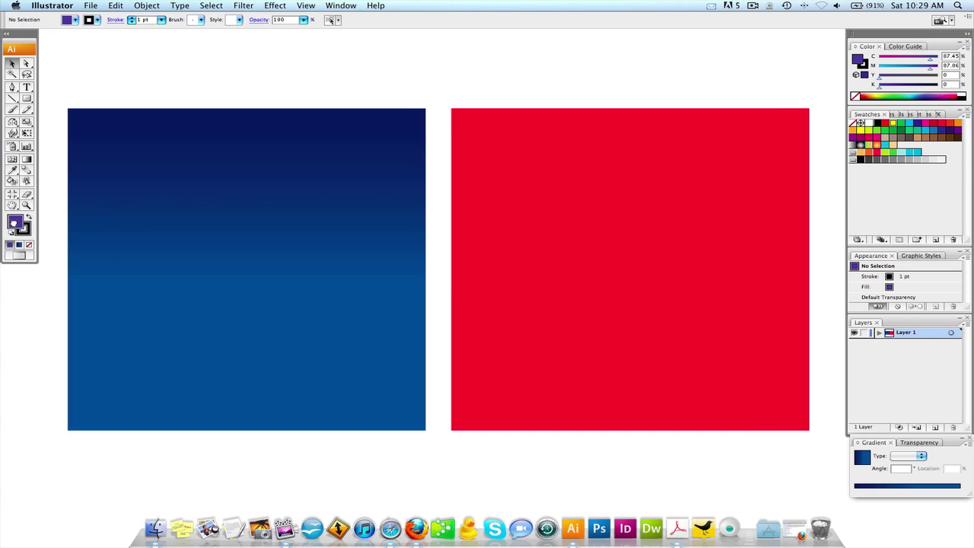
left_click_drag(893, 122, 35, 153)
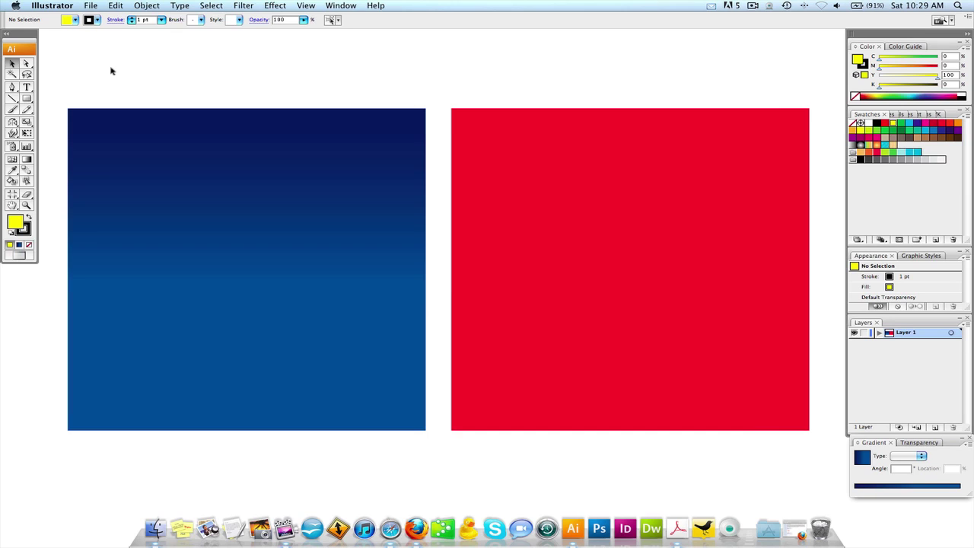
left_click_drag(213, 76, 223, 85)
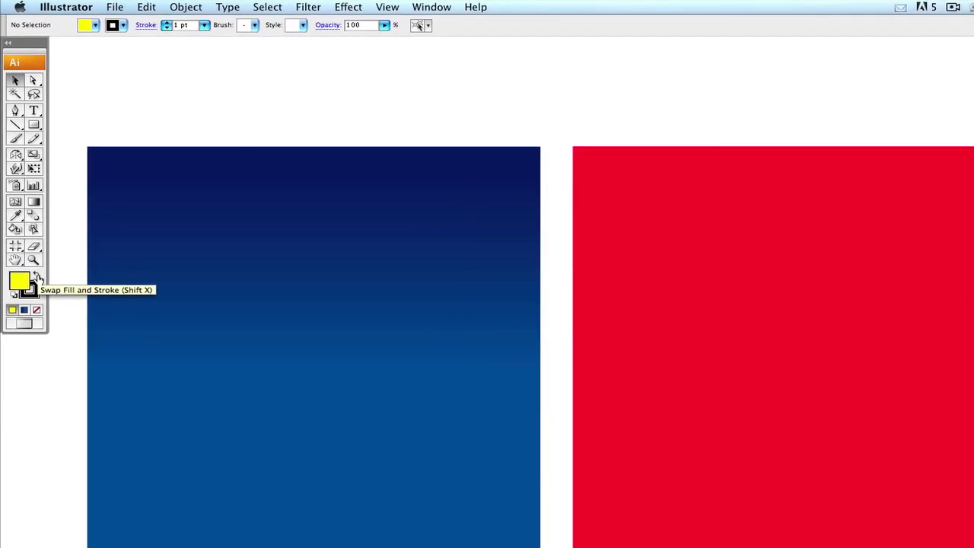
Swap fill and stroke and back to yellow fill with black stroke, then select the gradient square.
left_click(29, 219)
left_click(30, 219)
left_click(47, 346)
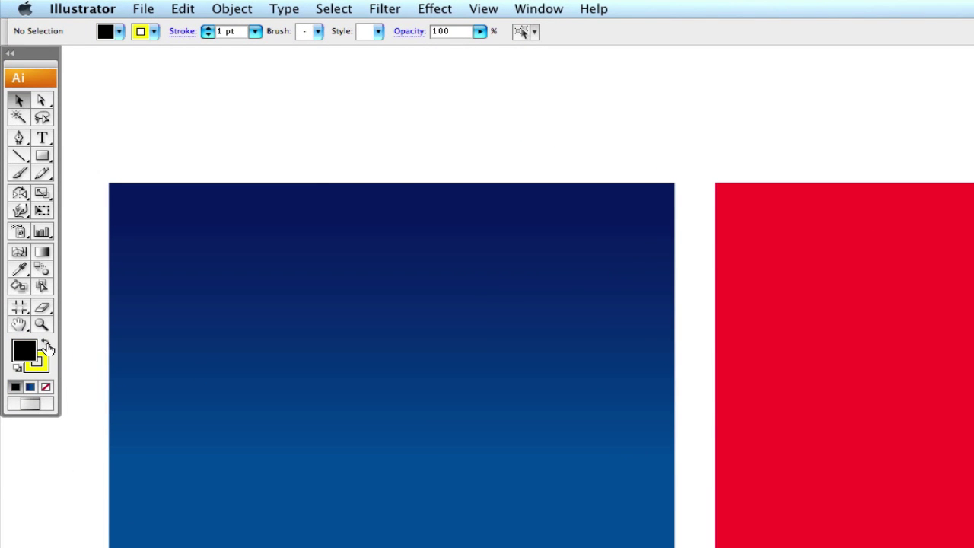
left_click(46, 347)
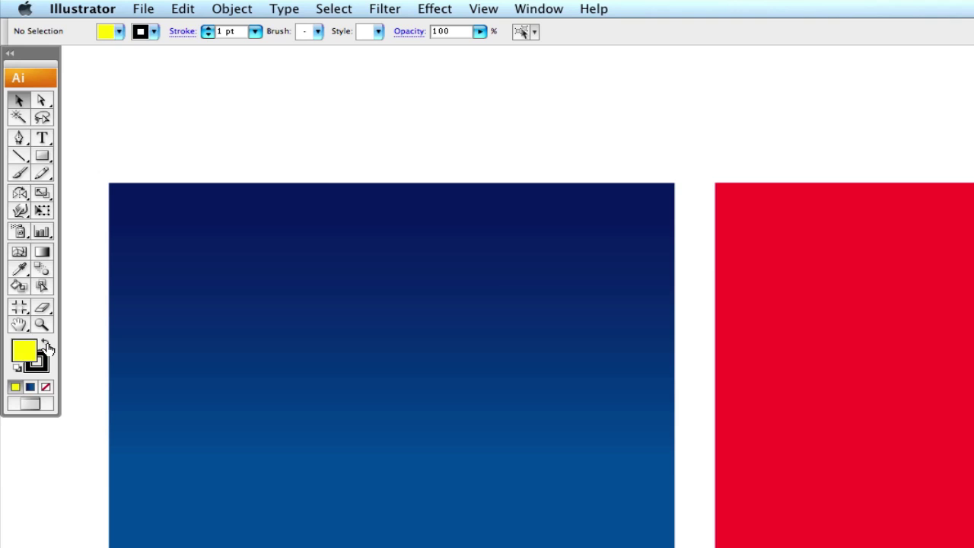
left_click(336, 343)
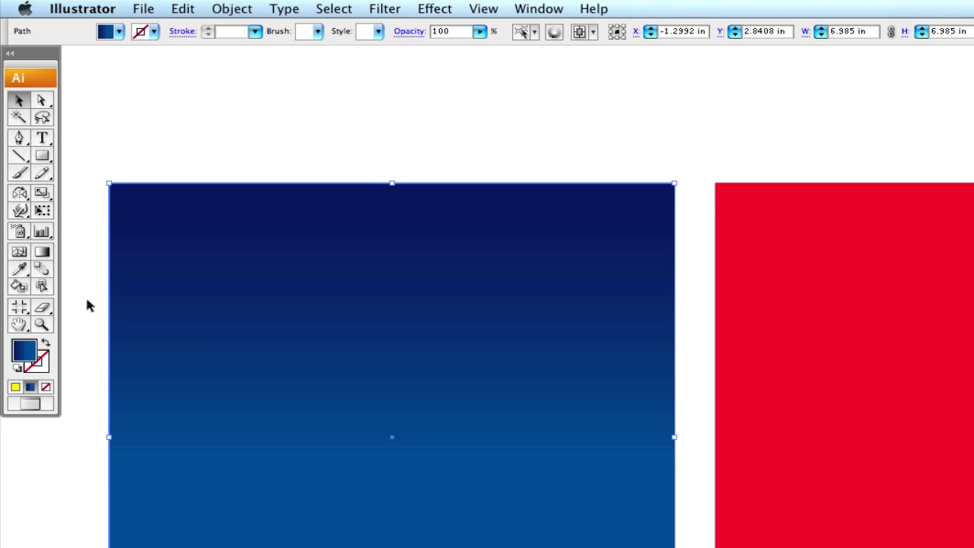
Give the gradient square a green stroke and raise its weight to 7 pt in Window > Stroke.
left_click(42, 366)
key("comma")
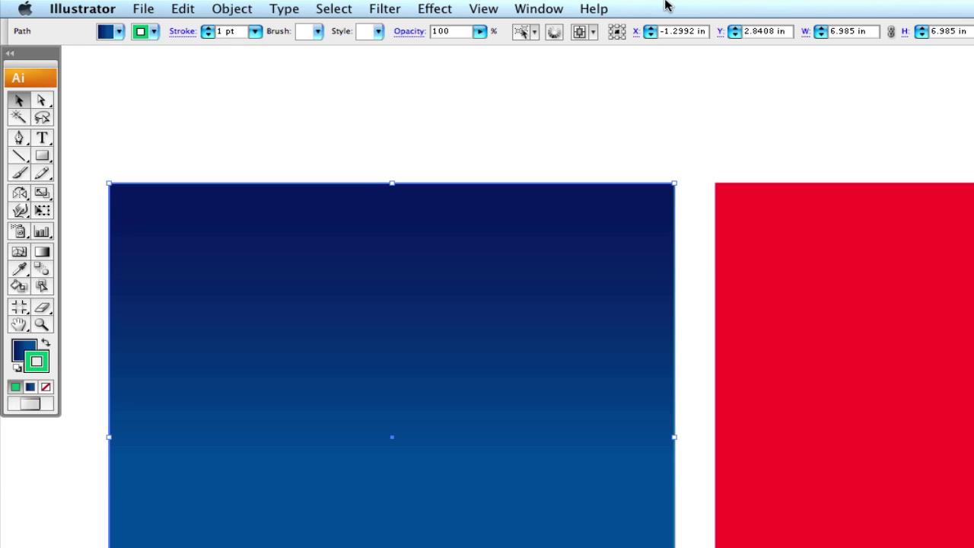
left_click(539, 9)
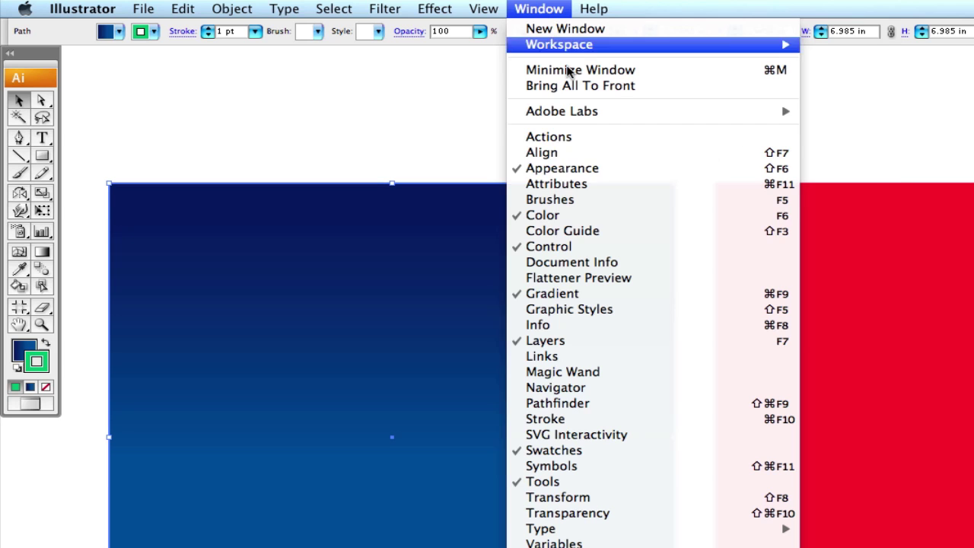
left_click(621, 420)
key("Up")
key("Up")
key("Up")
key("Up")
key("Up")
key("Up")
Deselect and reselect both squares to inspect the gradient square's thick green border.
left_click(822, 133)
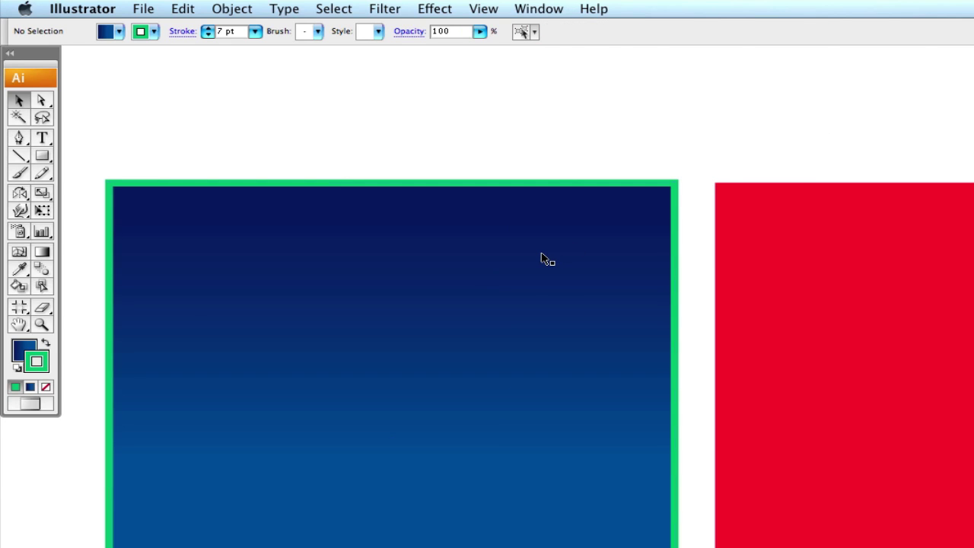
left_click(537, 257)
left_click(309, 115)
left_click(780, 272)
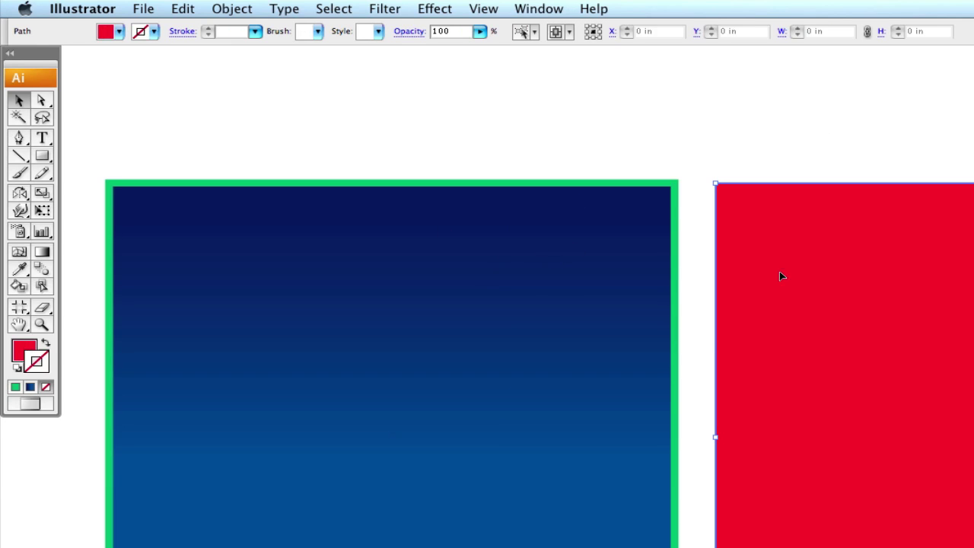
left_click(294, 175)
left_click(247, 242)
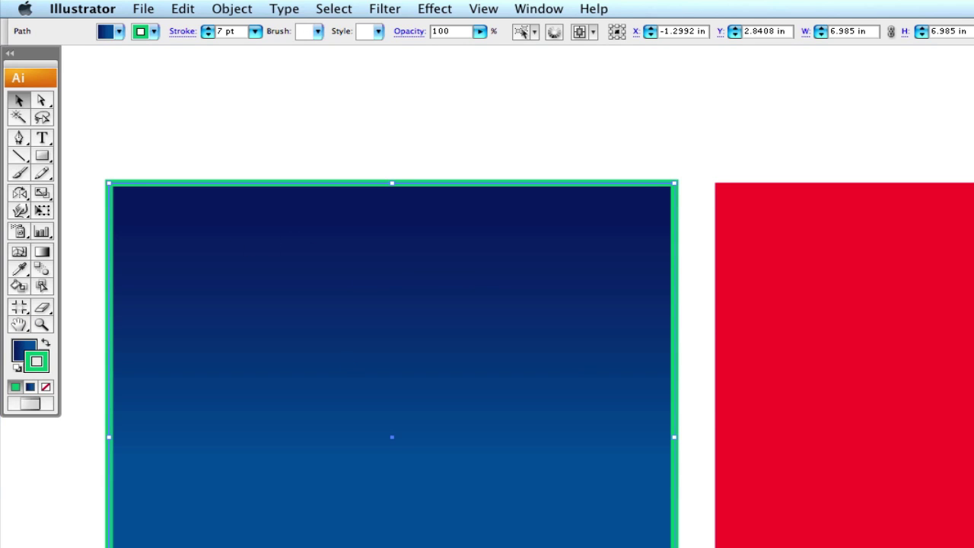
Apply the green stroke to the red square and thicken it to 7 pt.
left_click(838, 343)
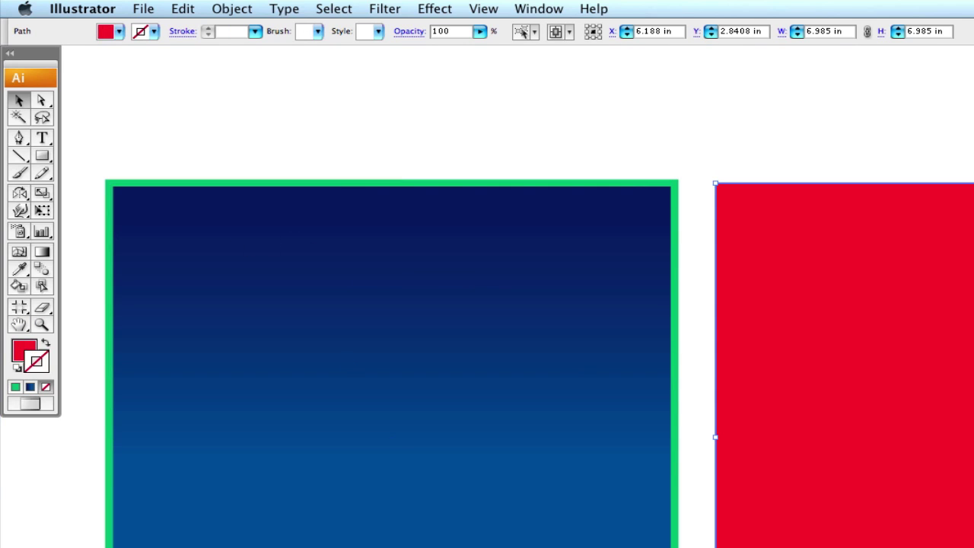
left_click_drag(16, 387, 36, 360)
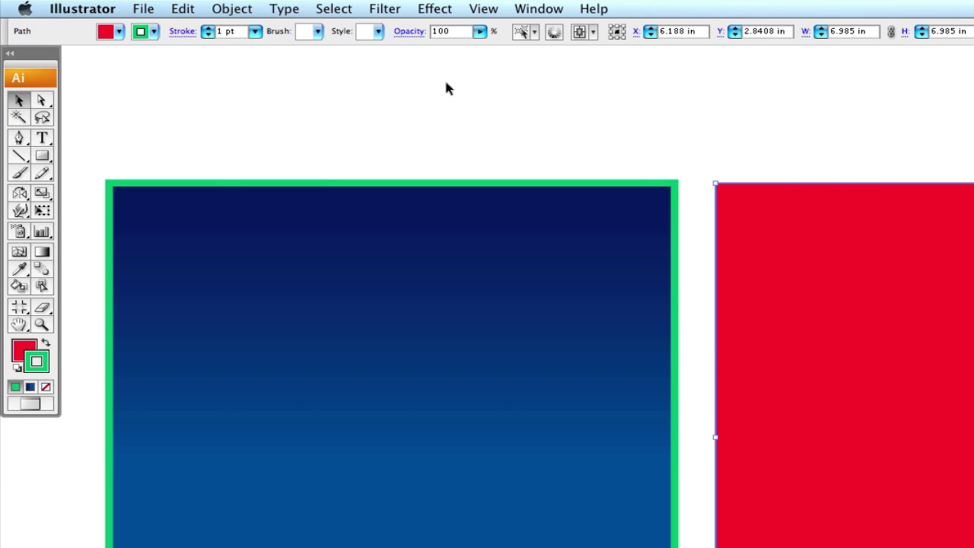
left_click(614, 194)
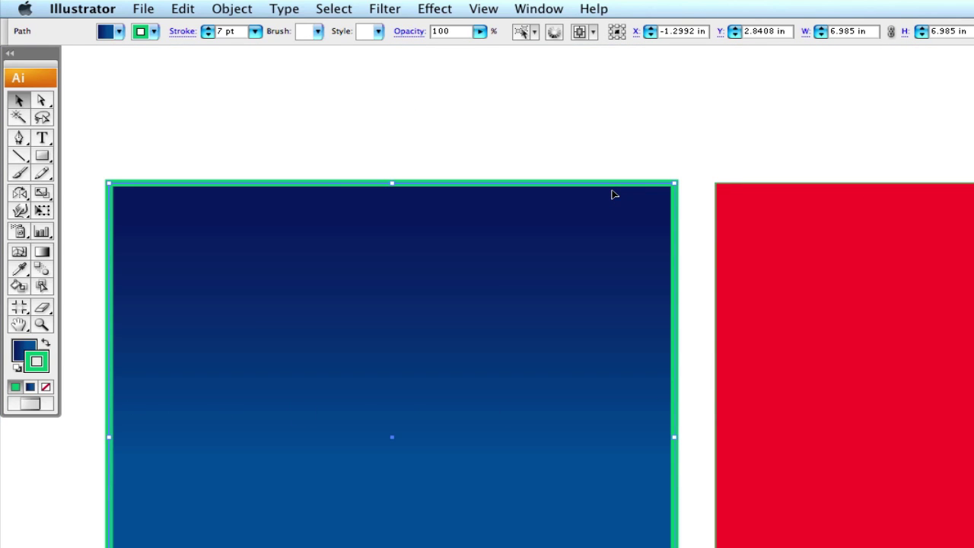
left_click(831, 200)
key("Up")
key("Up")
key("Up")
key("Up")
key("Up")
key("Up")
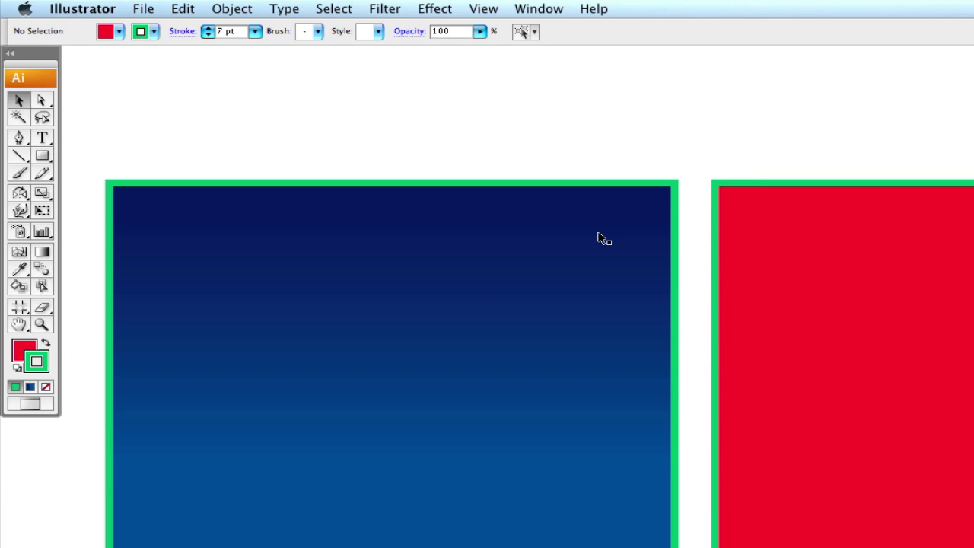
left_click(333, 239)
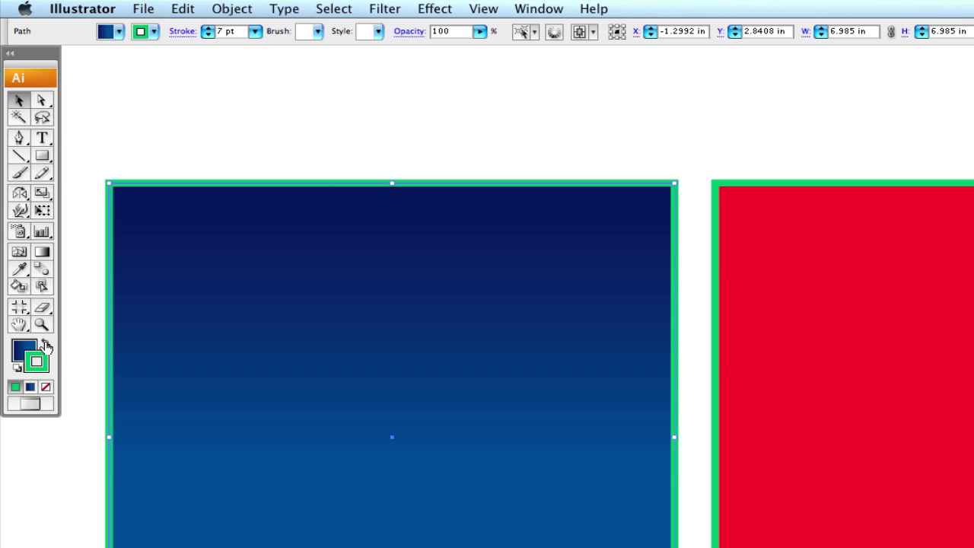
left_click(887, 359)
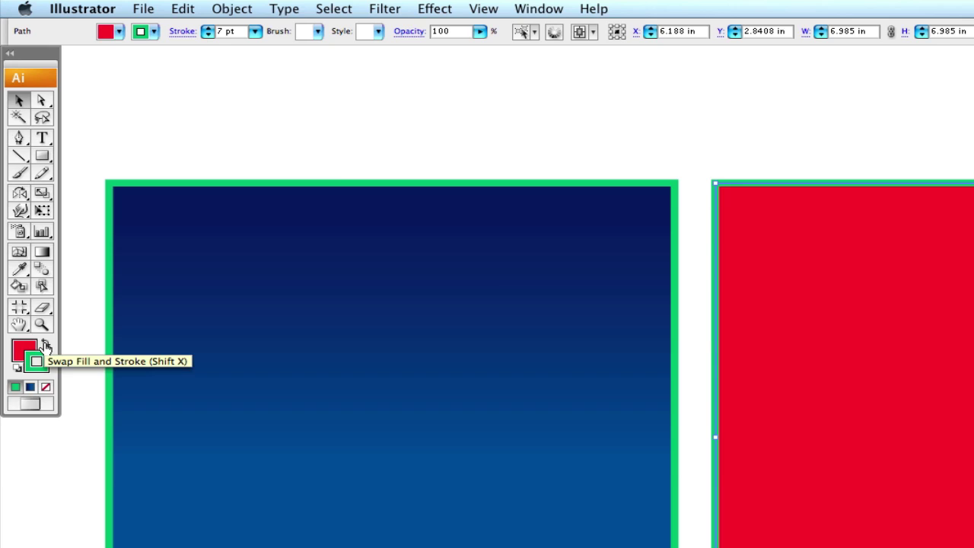
left_click(45, 346)
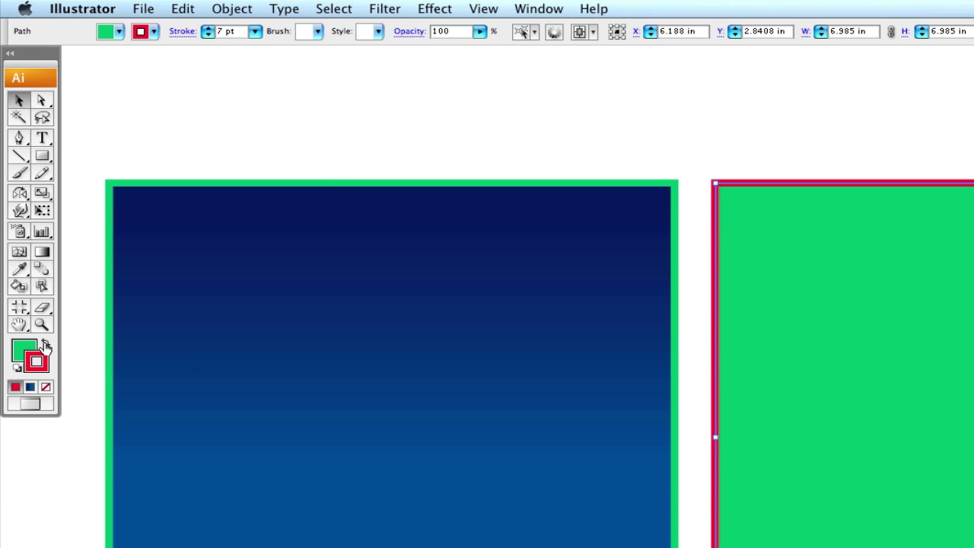
left_click(737, 155)
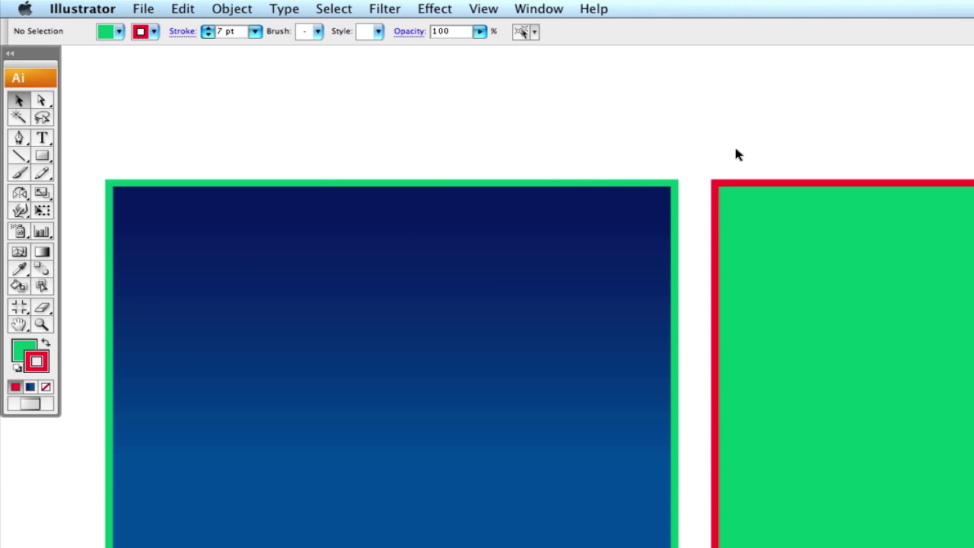
left_click(781, 333)
left_click(46, 342)
left_click(613, 95)
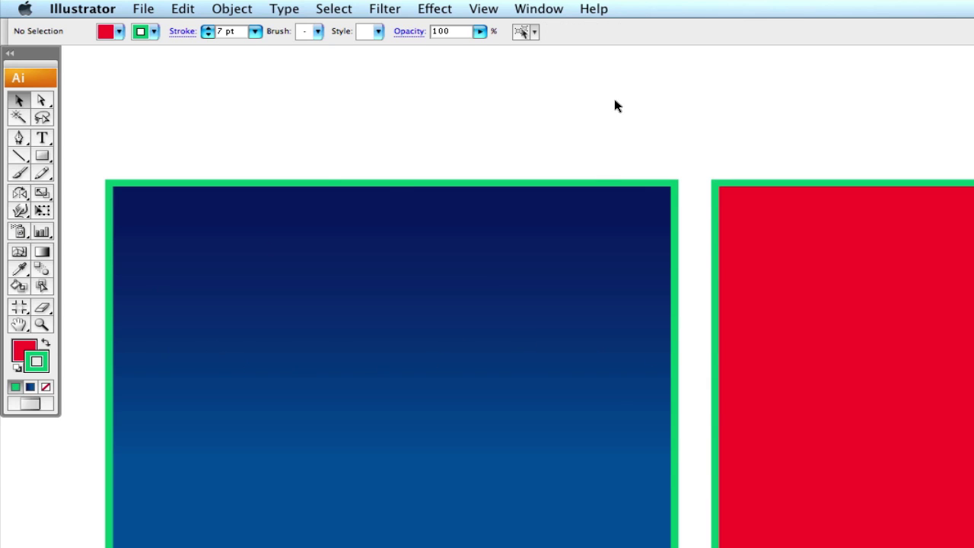
left_click(554, 283)
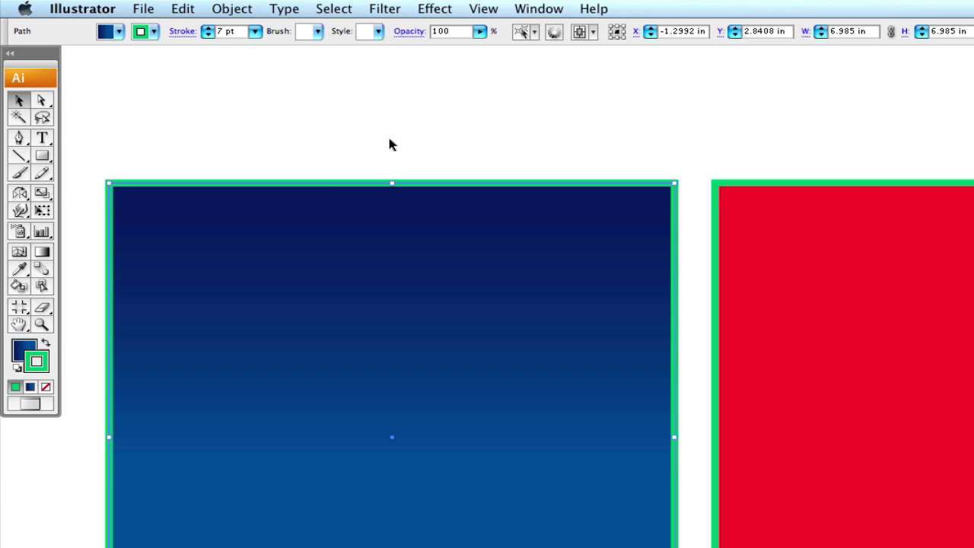
Apply Object > Path > Outline Stroke to the gradient square's green border.
left_click(232, 8)
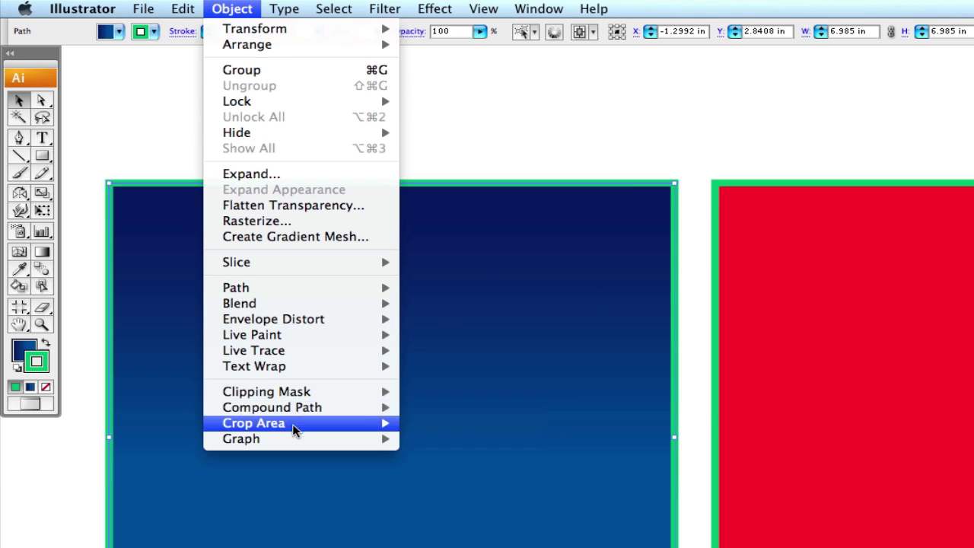
mouse_move(294, 293)
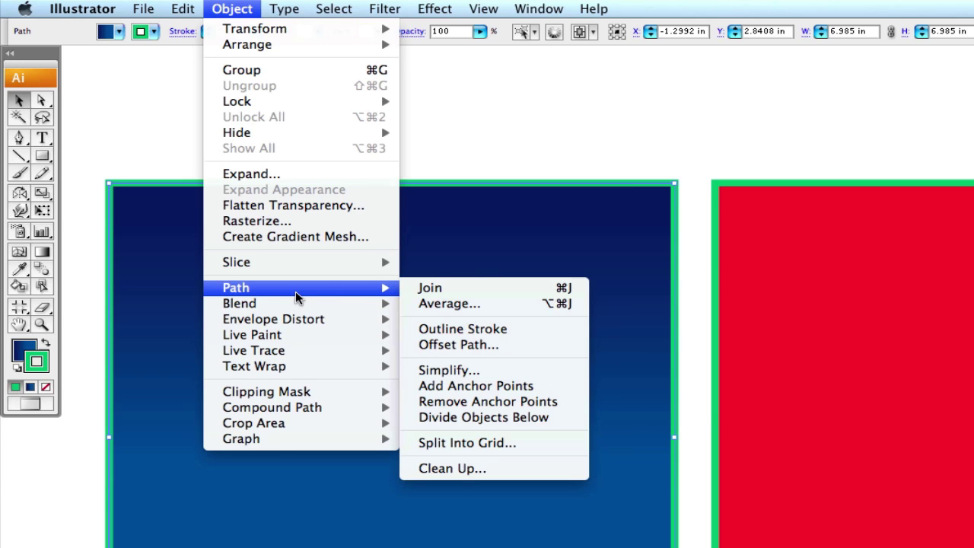
left_click(496, 330)
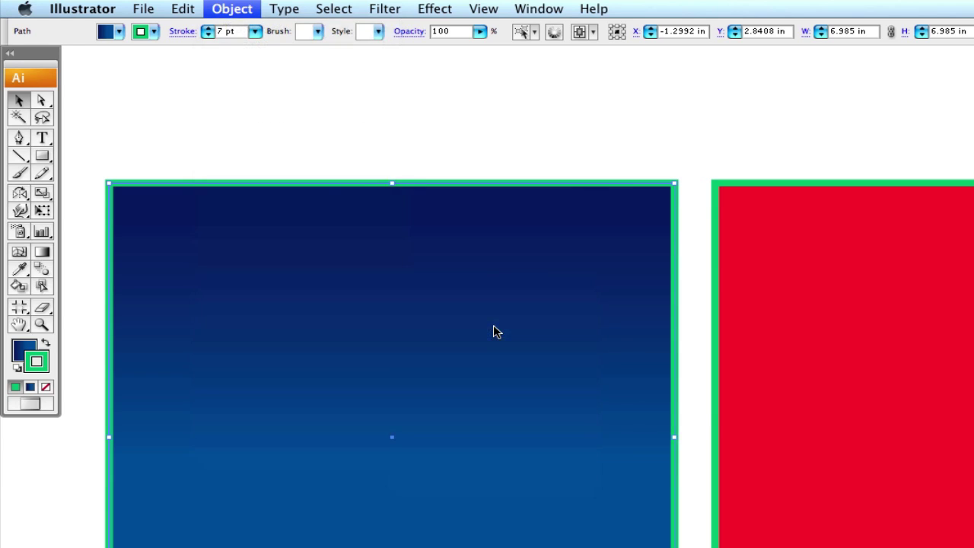
left_click(255, 137)
left_click_drag(78, 157, 149, 237)
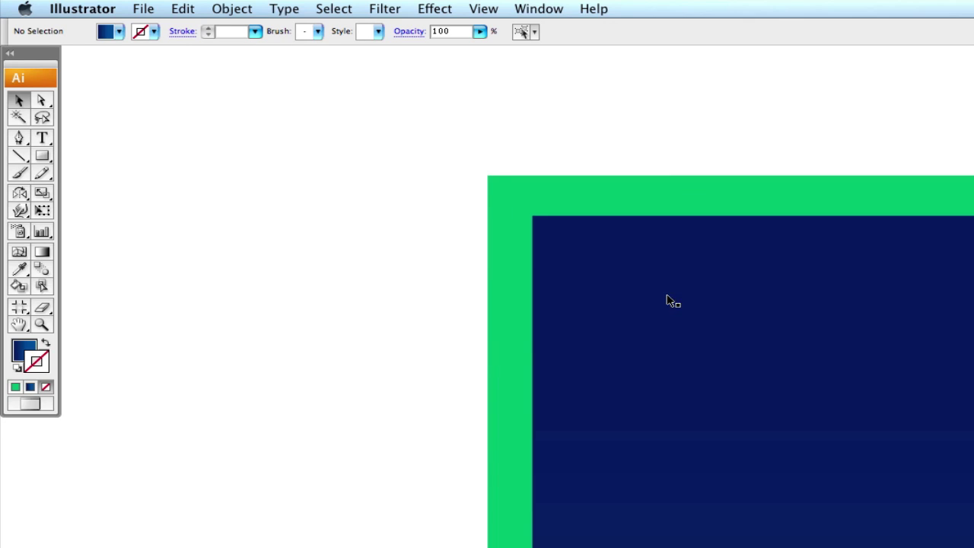
left_click(668, 301)
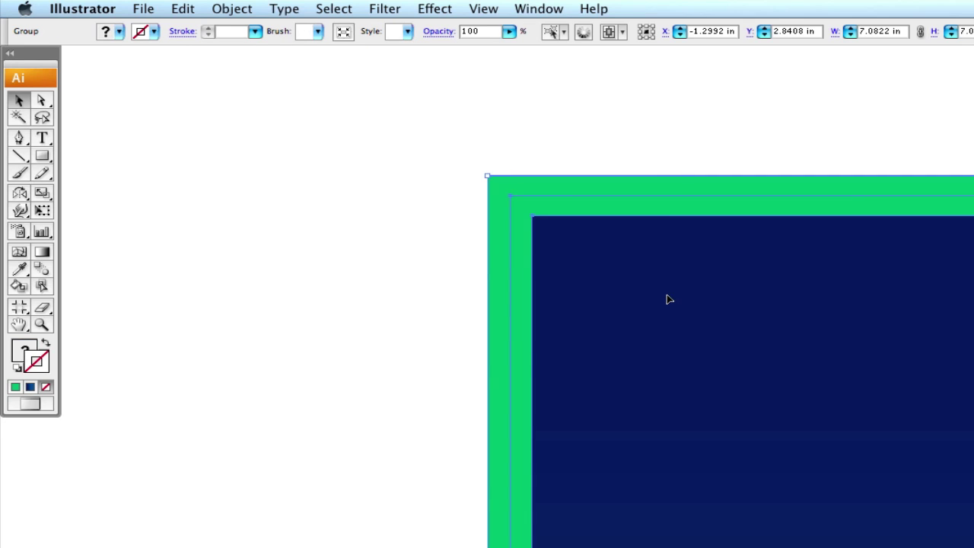
left_click(423, 203)
key("a")
left_click(516, 218)
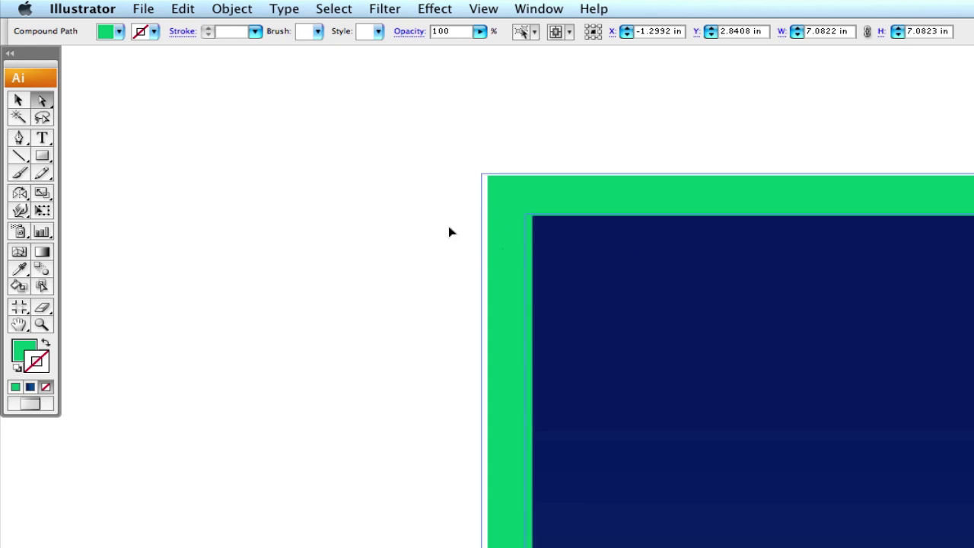
left_click_drag(491, 250, 328, 198)
left_click(255, 193)
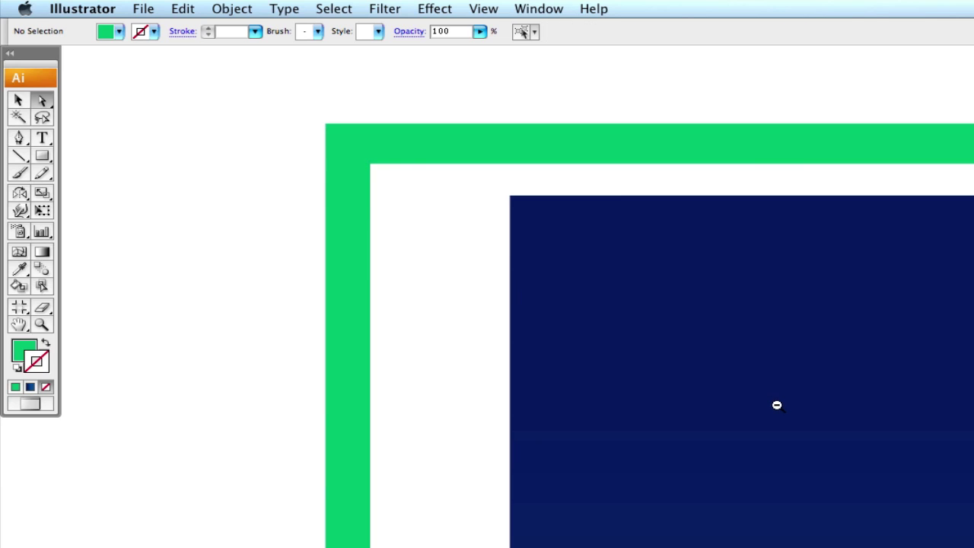
left_click(644, 372, "alt+super")
left_click(620, 419, "alt+super")
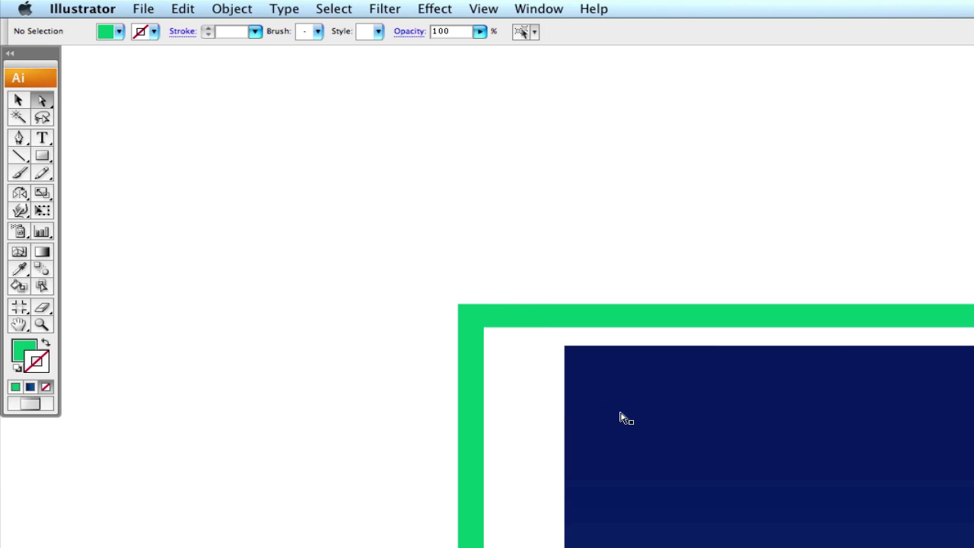
left_click(485, 329)
left_click_drag(485, 329, 543, 386)
left_click(340, 343)
key("super+minus")
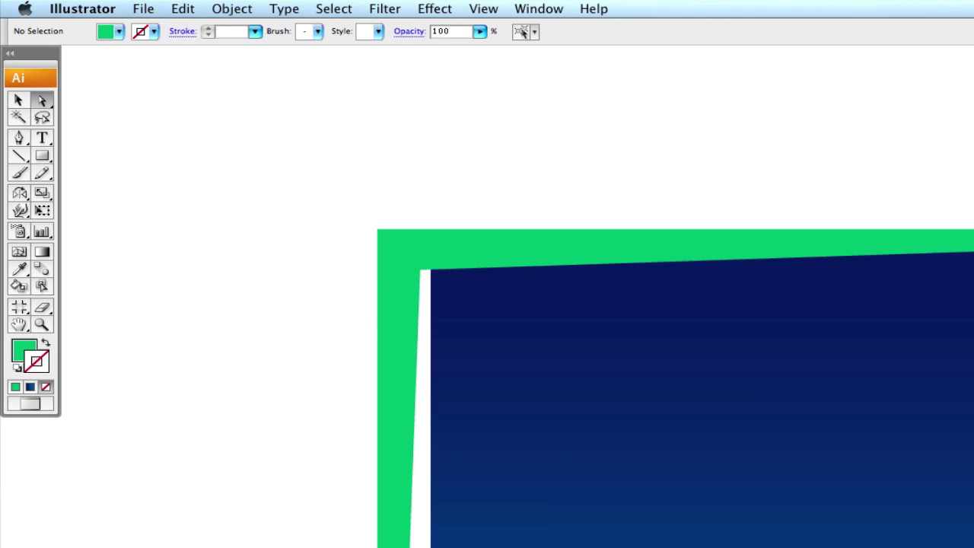
key("super+z")
key("super+z")
key("super+z")
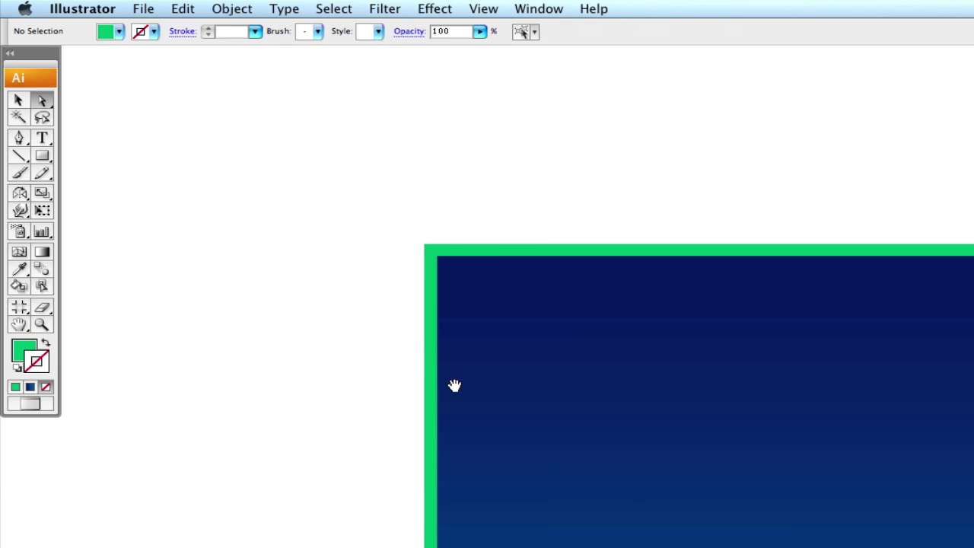
key("super+z")
key("super+z")
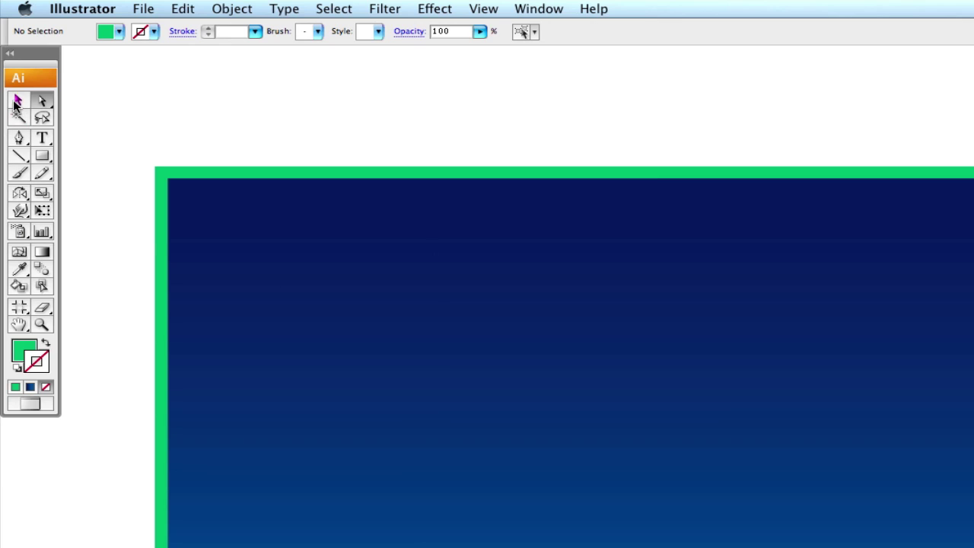
Direct-select the outlined green frame and fill it with the blue gradient using the Eyedropper.
left_click(19, 100)
left_click(182, 238)
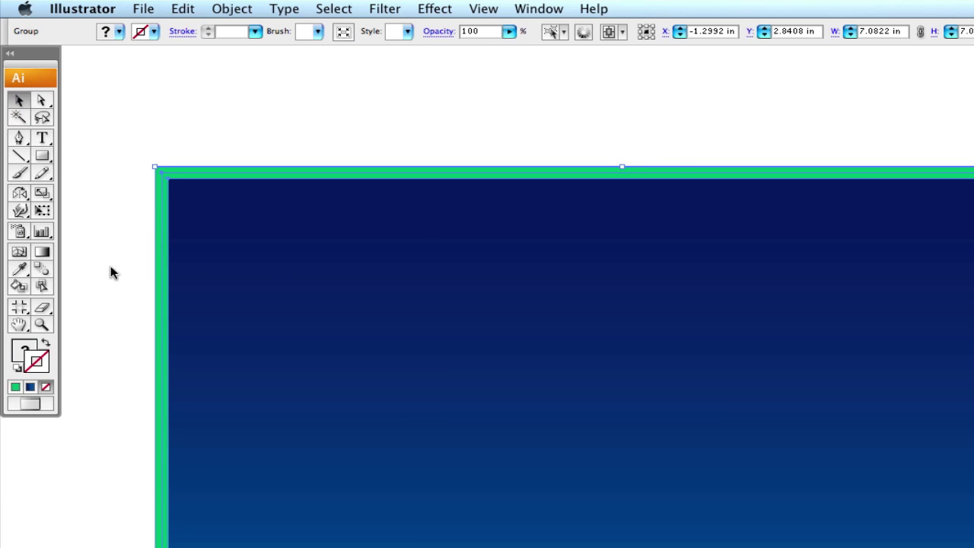
left_click(111, 267)
key("a")
left_click(162, 207)
key("super+z")
key("super+shift+z")
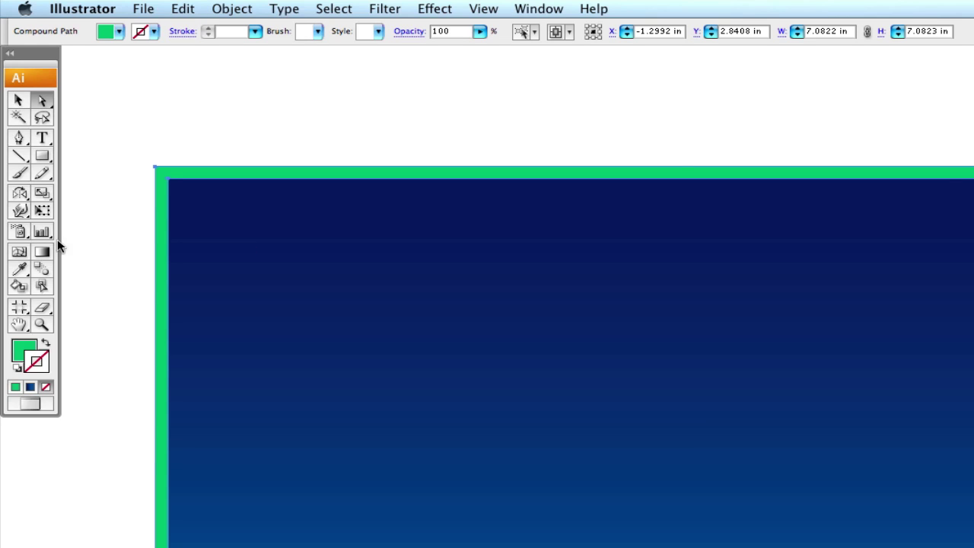
left_click(21, 271)
left_click(457, 293)
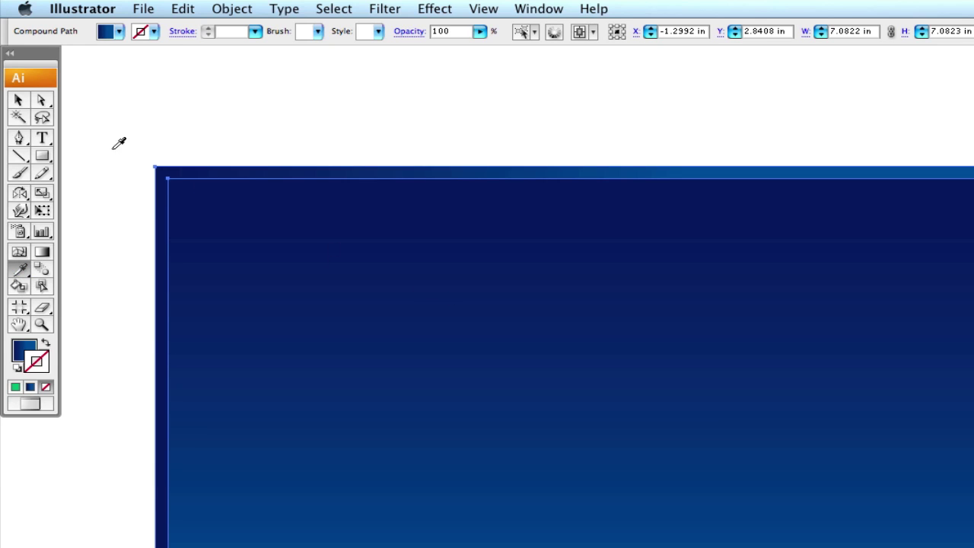
Deselect the frame and zoom out to show both squares.
left_click(18, 101)
left_click(342, 131)
left_click(696, 399, "alt+super")
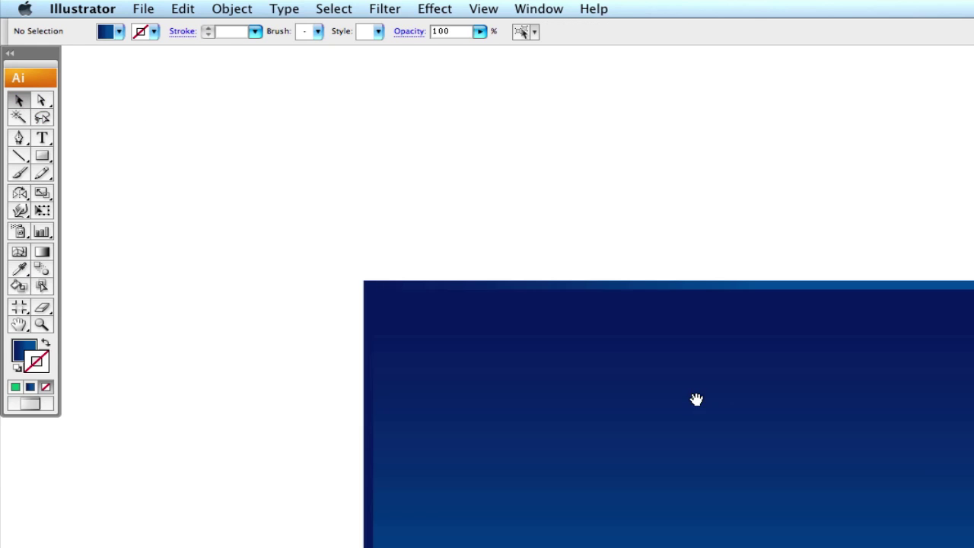
left_click_drag(694, 398, 495, 276)
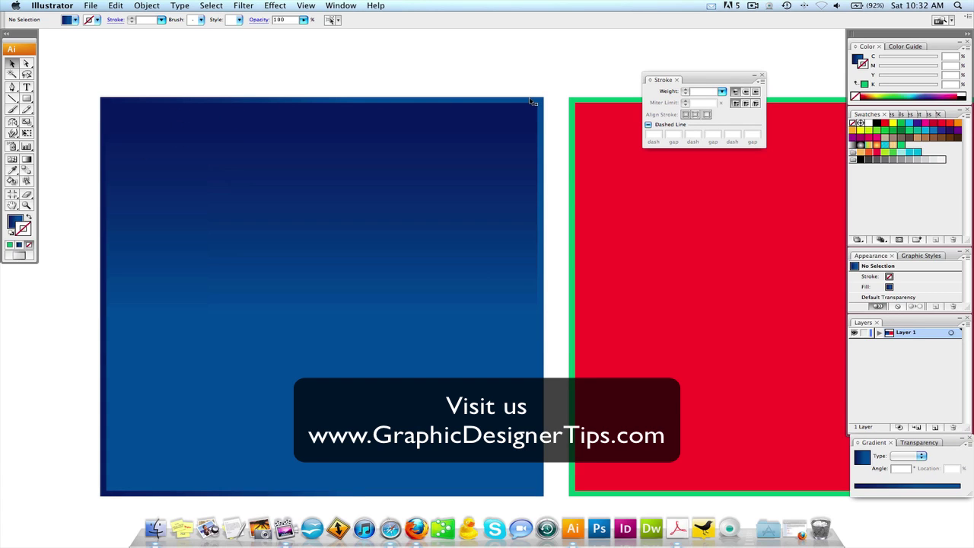
Select each square, restore red fill with green stroke, and close the Stroke panel.
left_click_drag(533, 101, 482, 133)
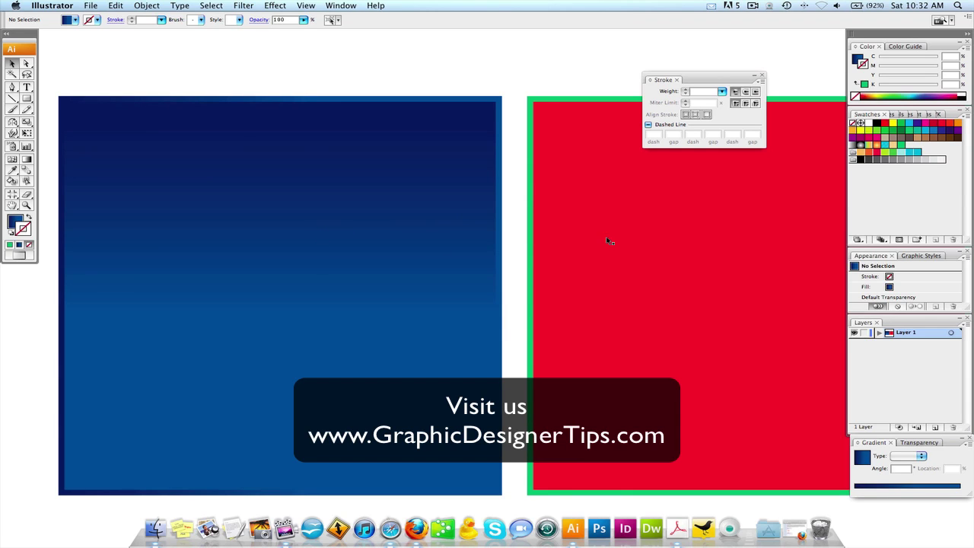
left_click(351, 209)
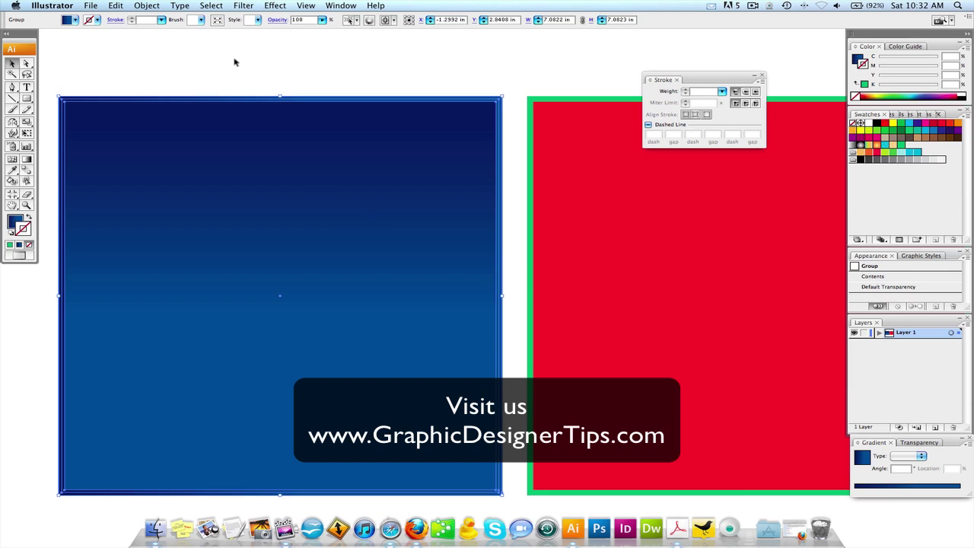
left_click(588, 170)
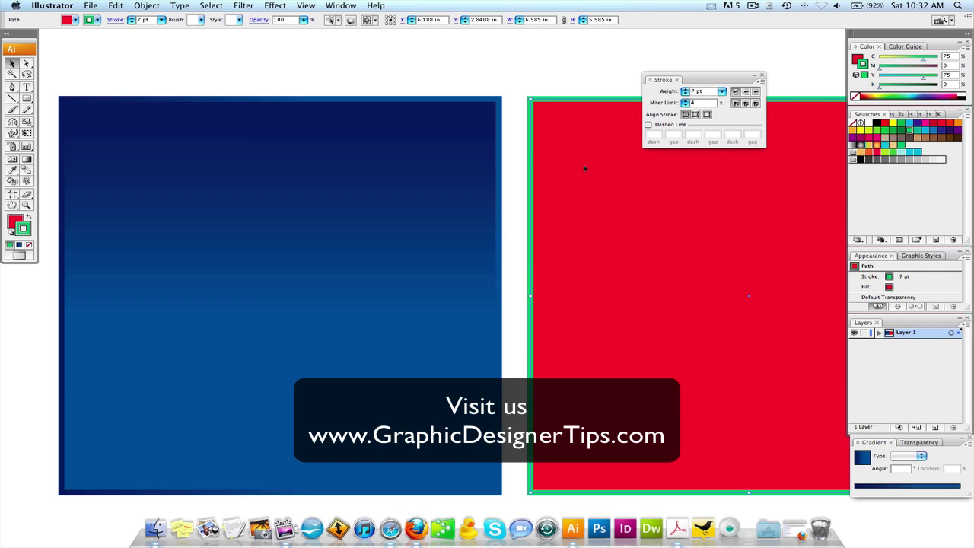
left_click(29, 219)
left_click(29, 219)
left_click(29, 219)
left_click(29, 219)
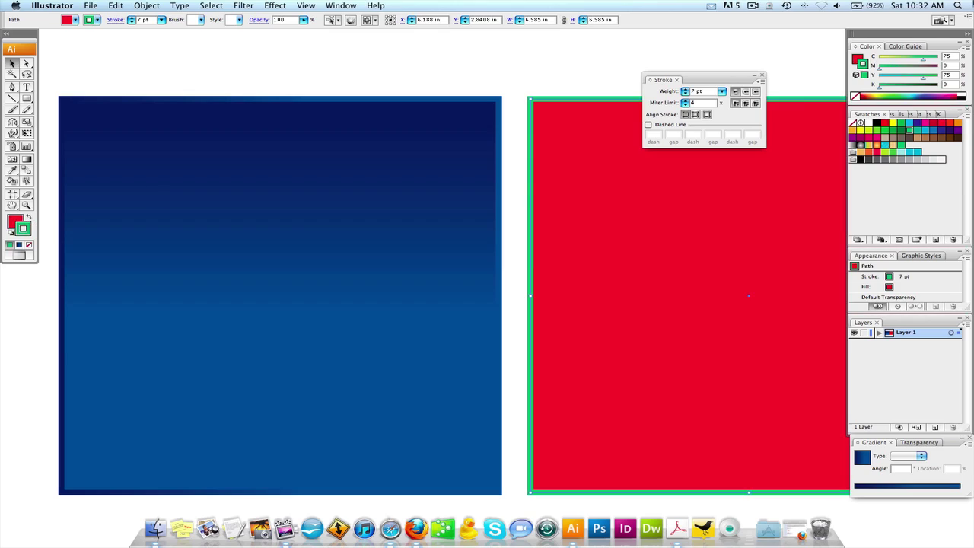
left_click(761, 76)
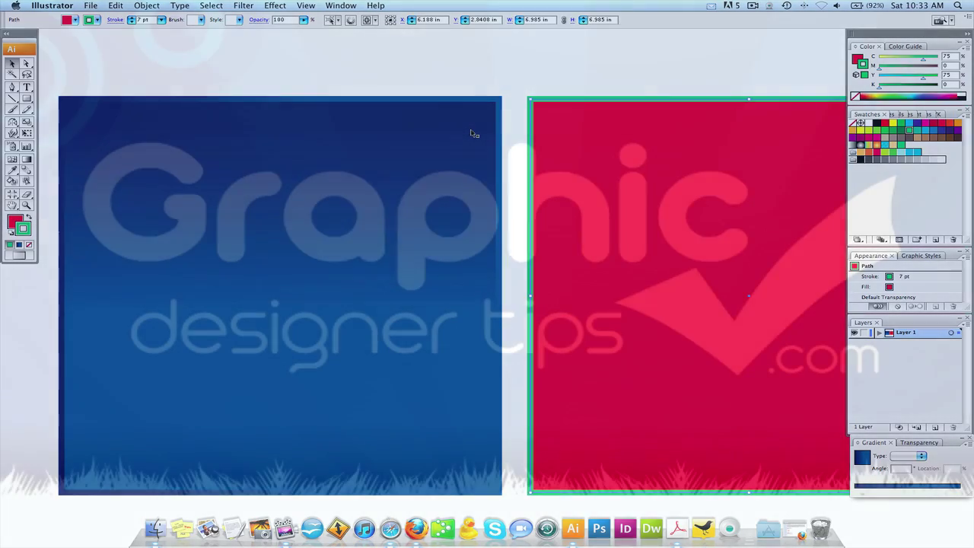